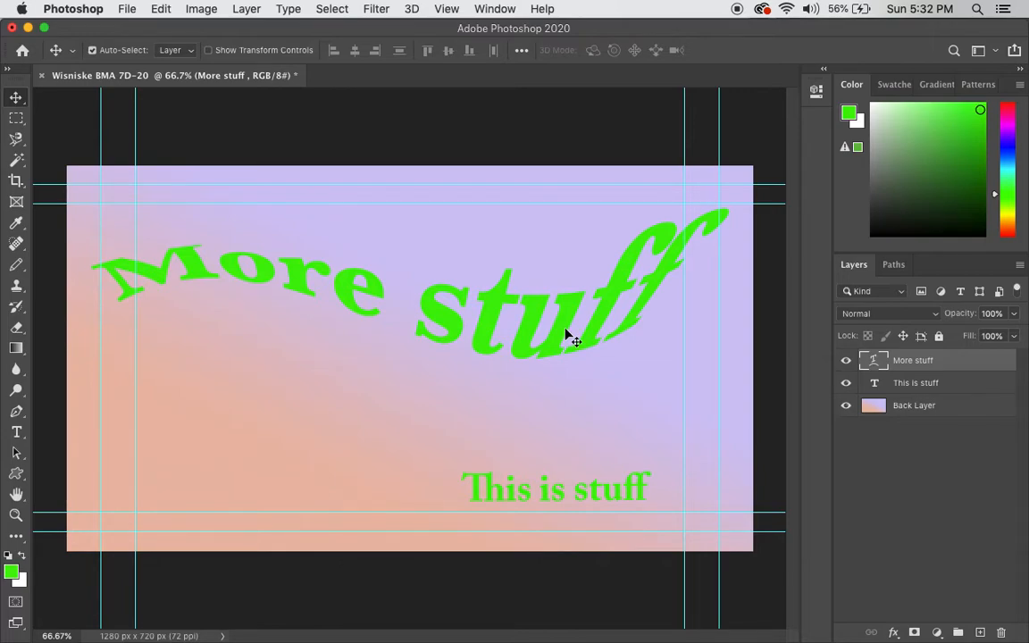
# Move the "This is stuff" text below "More stuff" and enlarge it to 120 pt, expanding its text box to fit.
pyautogui.click(952, 386)
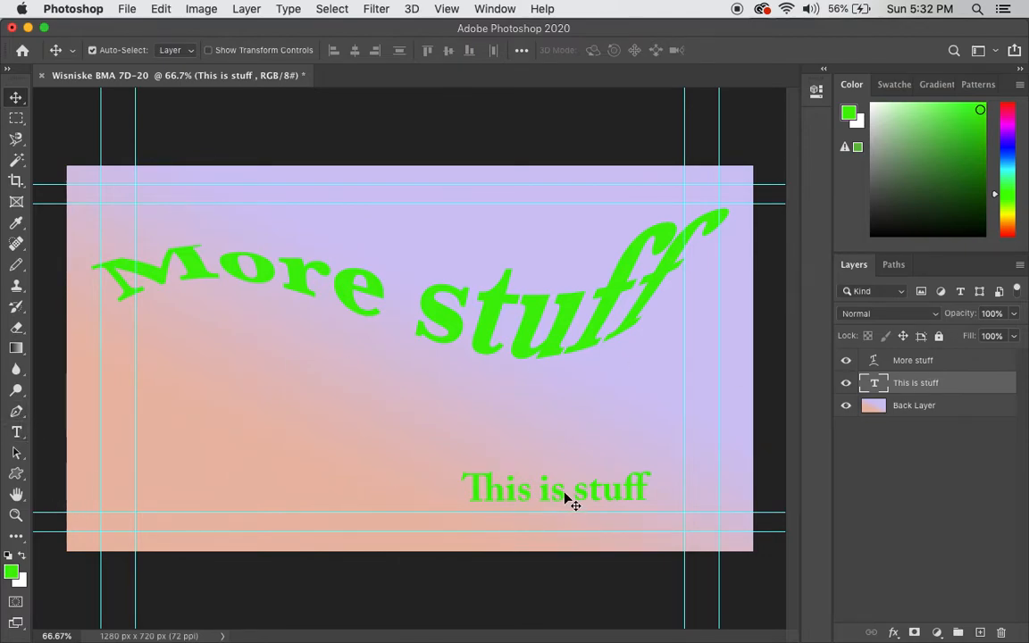
pyautogui.moveTo(568, 497); pyautogui.dragTo(302, 403)
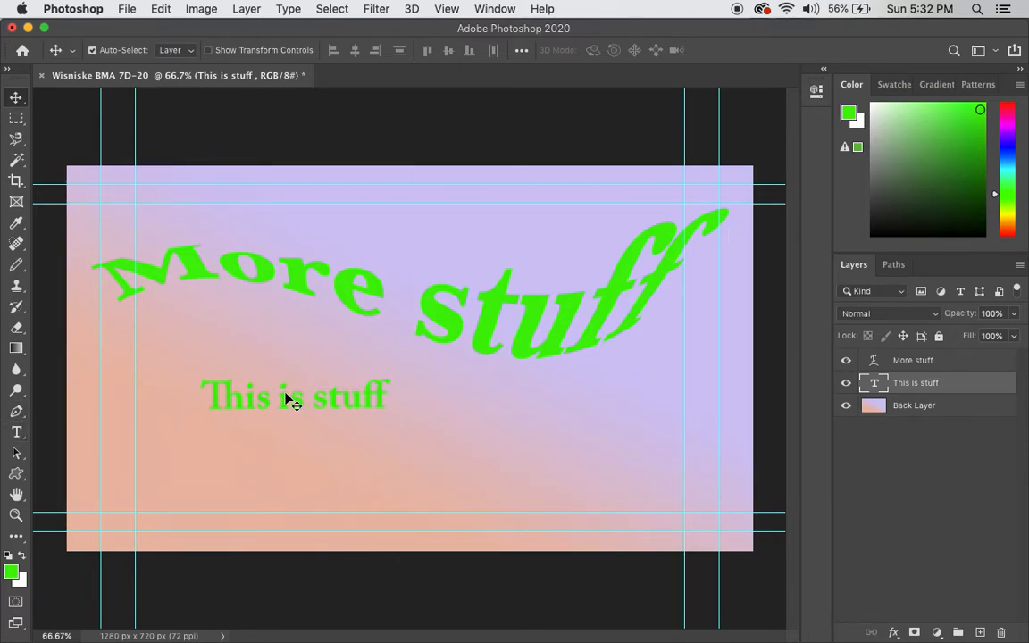
pyautogui.click(16, 432)
pyautogui.moveTo(202, 398); pyautogui.dragTo(404, 394)
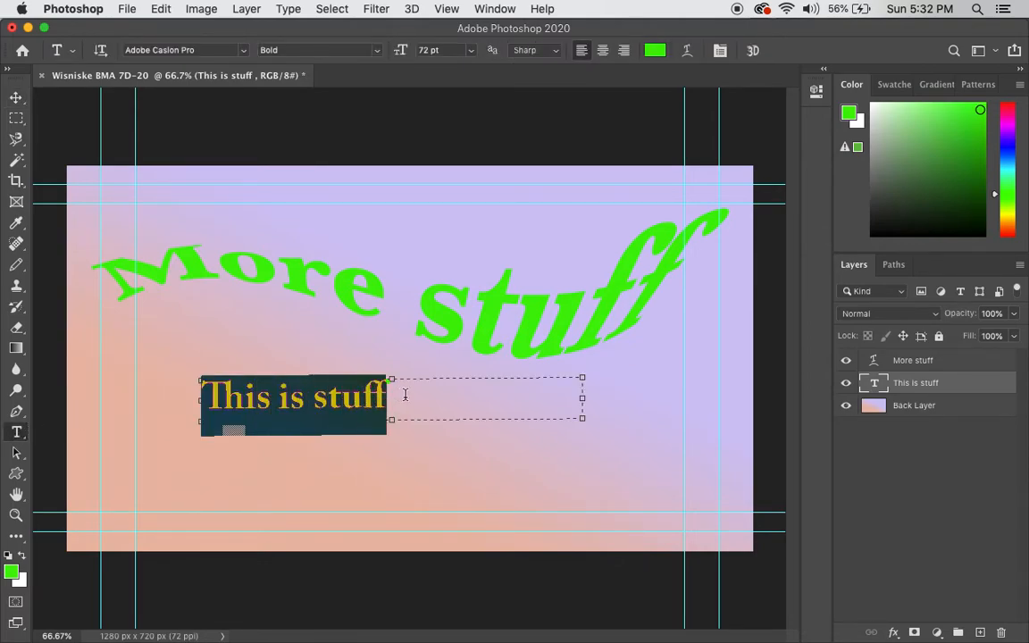
pyautogui.click(431, 50)
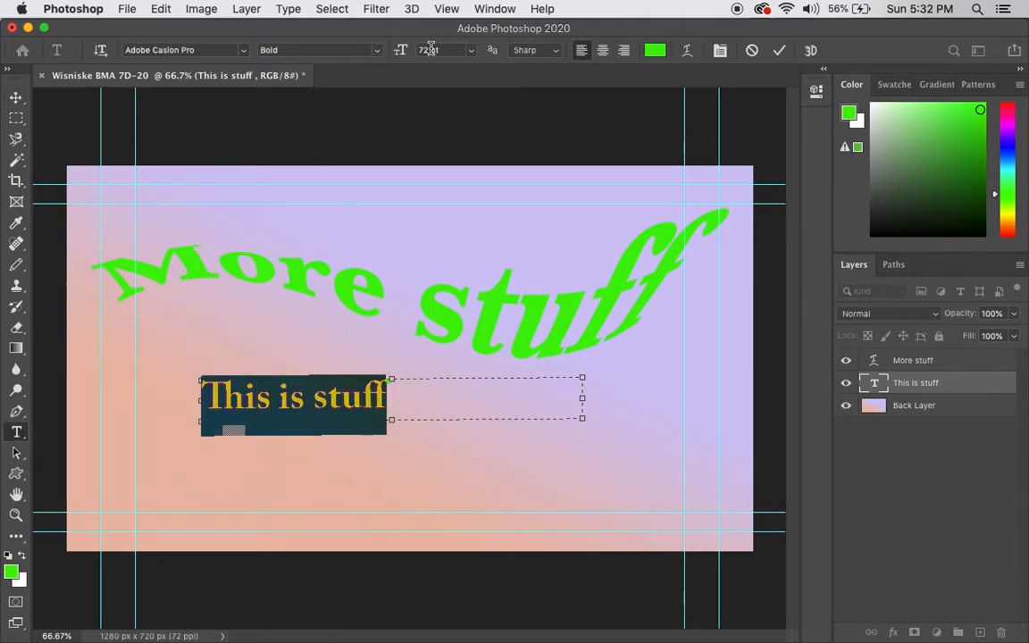
pyautogui.write('120')
pyautogui.press('Return')
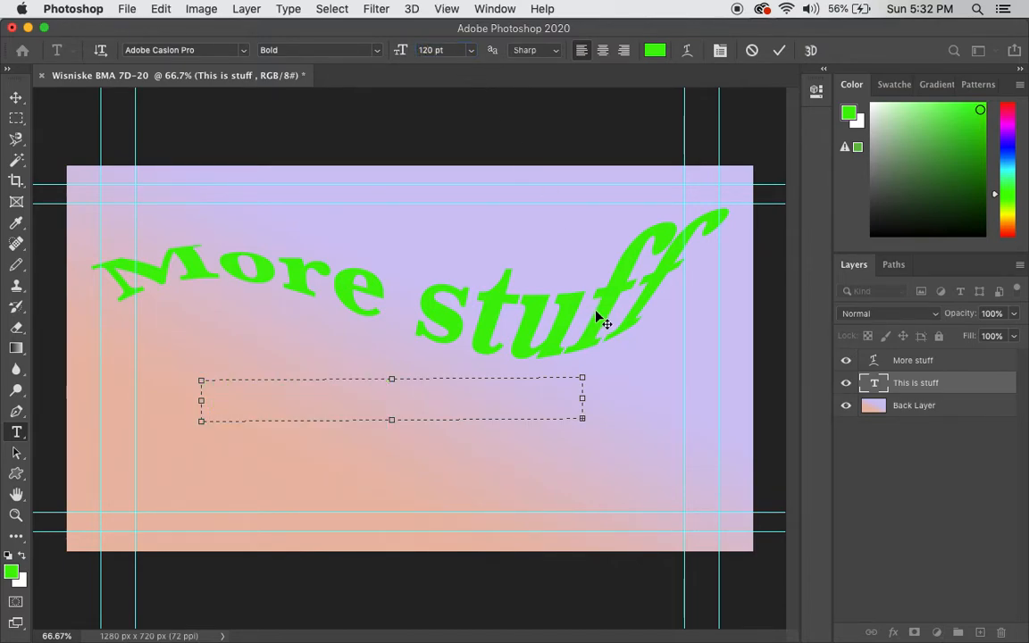
pyautogui.moveTo(583, 418); pyautogui.dragTo(695, 487)
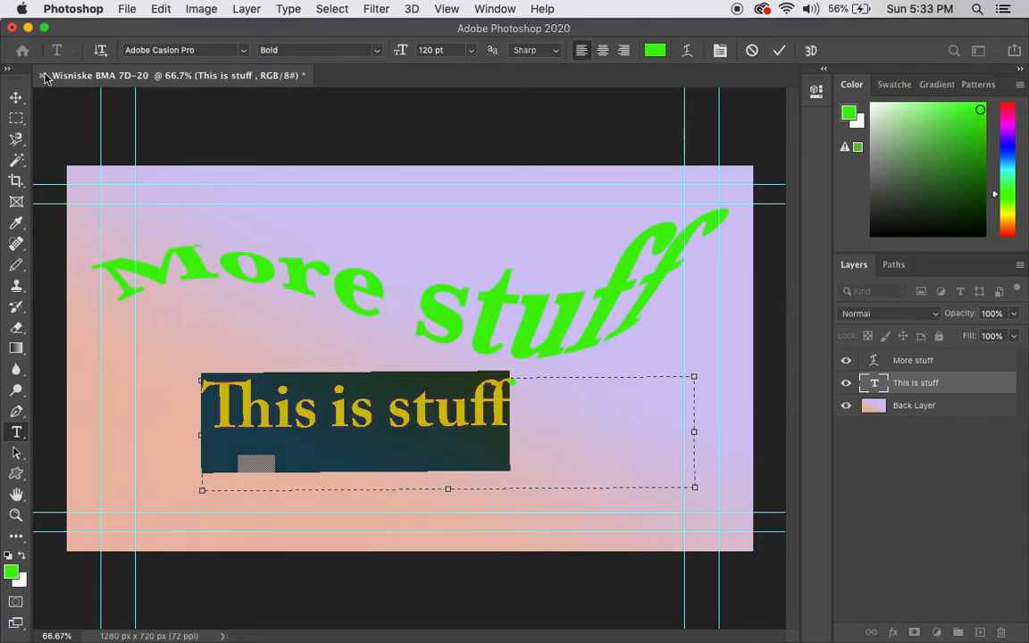
pyautogui.click(16, 97)
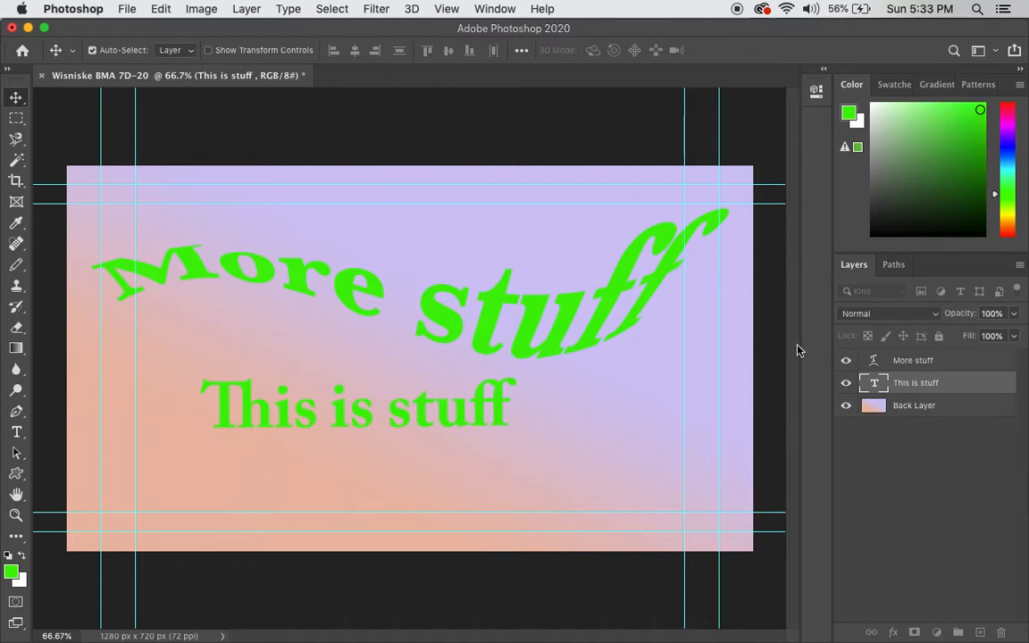
# Toggle the "More stuff" layer off and on, and move its warped text down over "This is stuff".
pyautogui.click(847, 362)
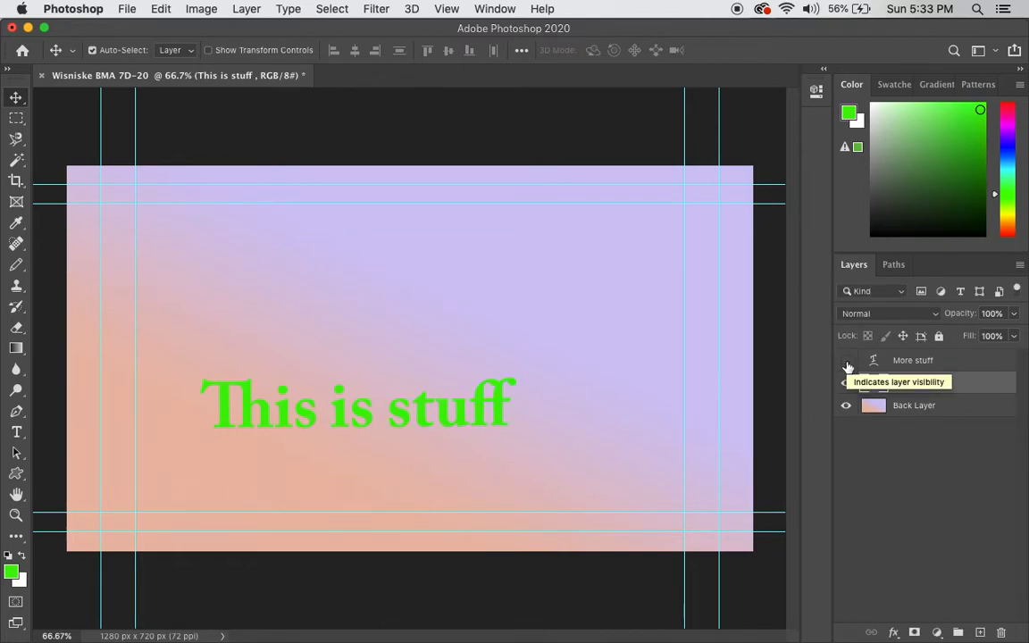
pyautogui.click(847, 362)
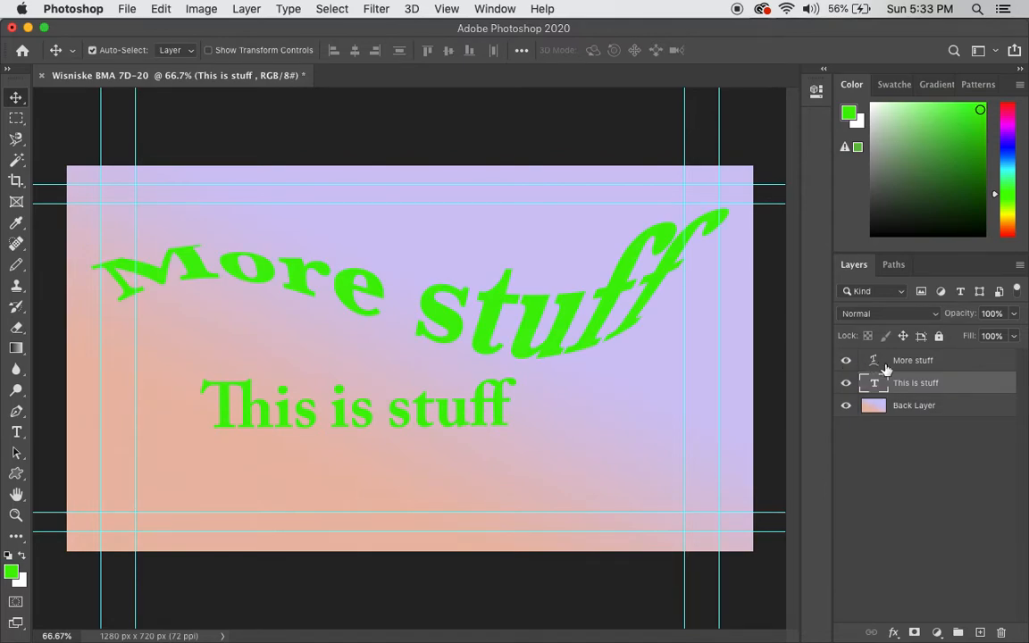
pyautogui.click(949, 362)
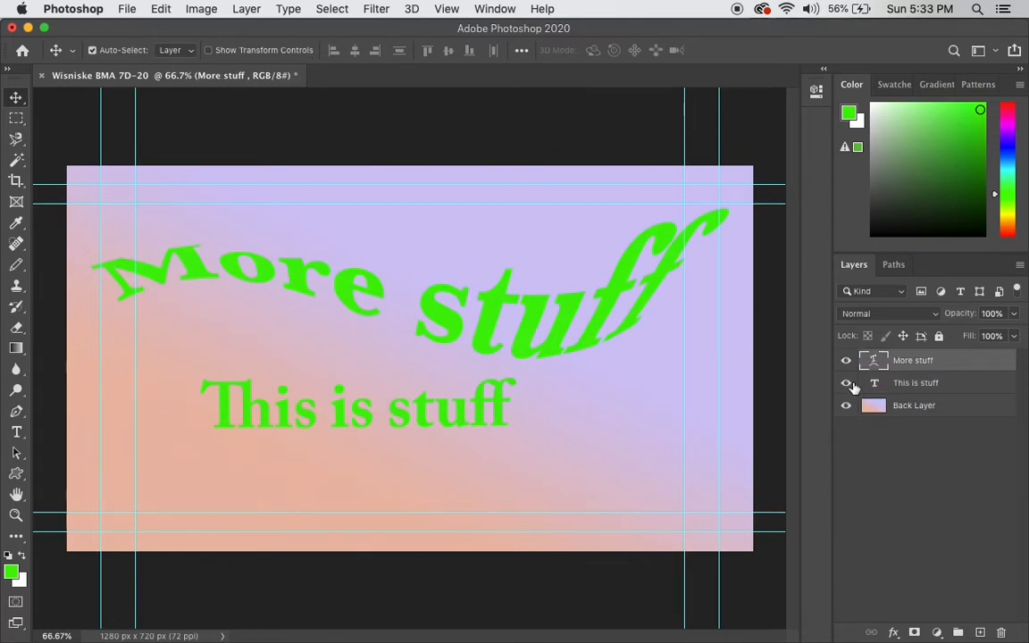
pyautogui.moveTo(299, 278); pyautogui.dragTo(333, 388)
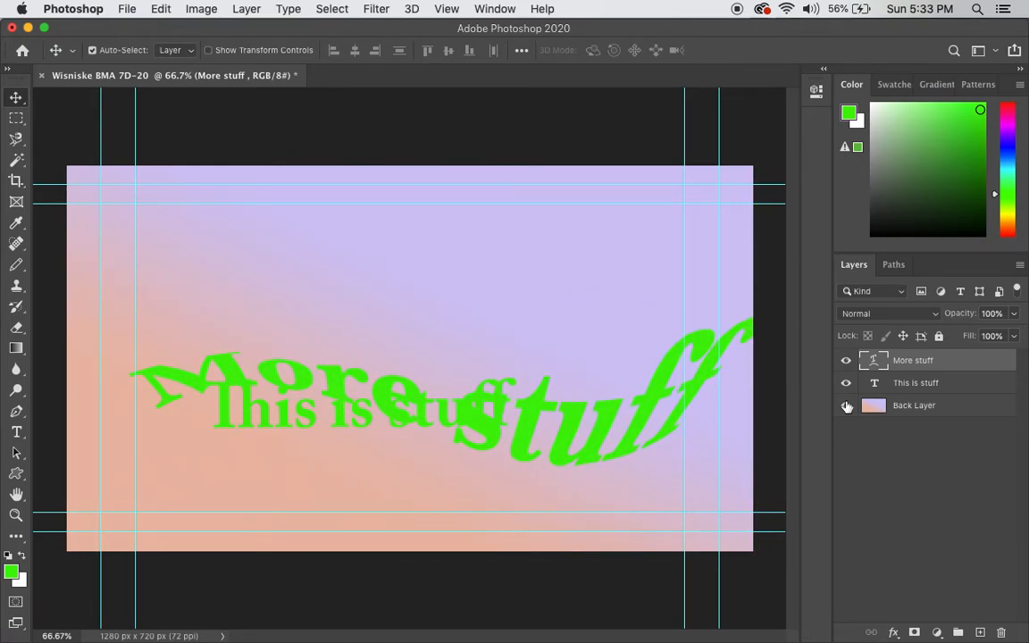
# Reorder the "This is stuff" layer above "More stuff" and reposition its text above the warped text on the canvas.
pyautogui.click(934, 385)
pyautogui.moveTo(932, 385); pyautogui.dragTo(927, 363)
pyautogui.moveTo(286, 413); pyautogui.dragTo(437, 384)
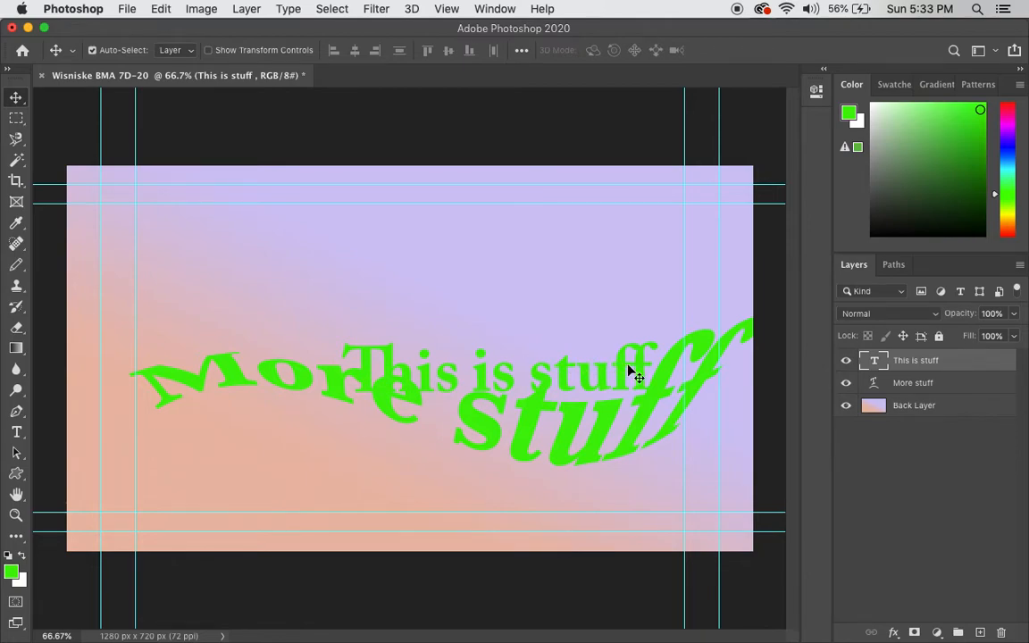
pyautogui.moveTo(535, 372); pyautogui.dragTo(436, 308)
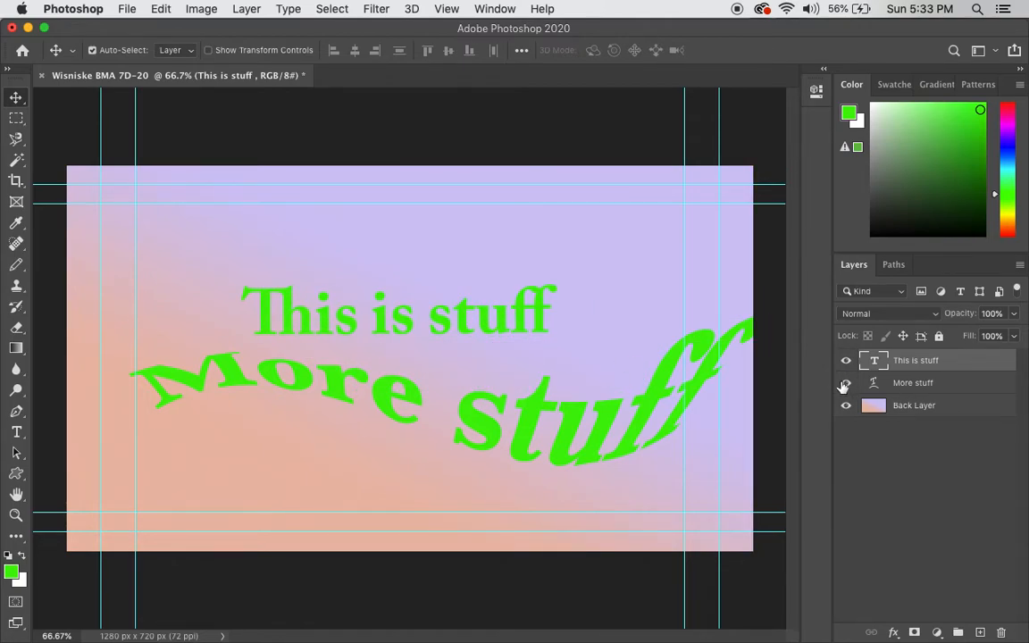
# Hide the "More stuff" layer and toggle the Back Layer's visibility off and back on.
pyautogui.click(846, 385)
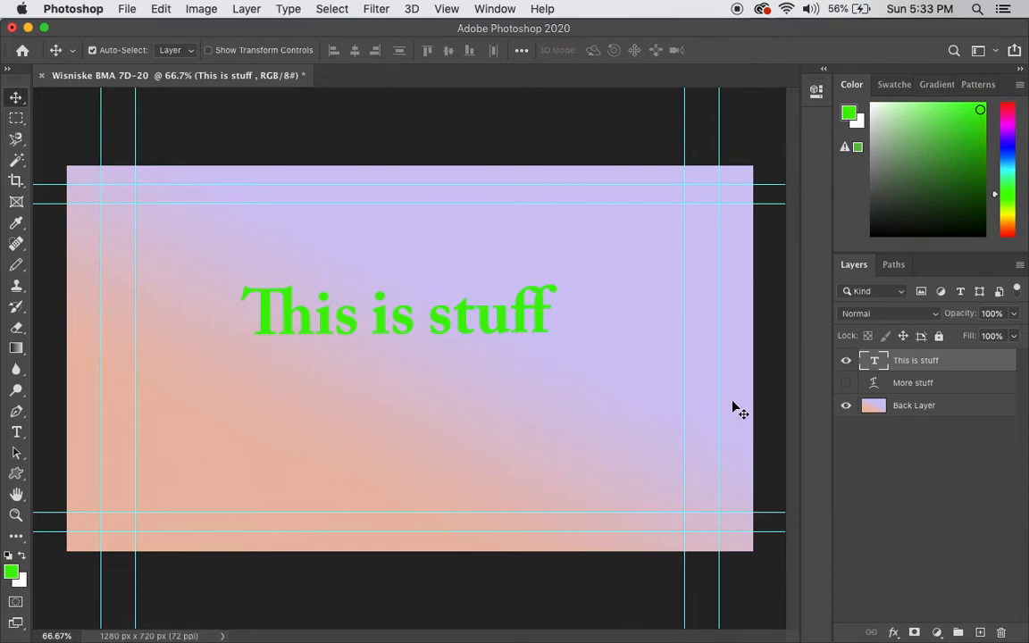
pyautogui.click(846, 408)
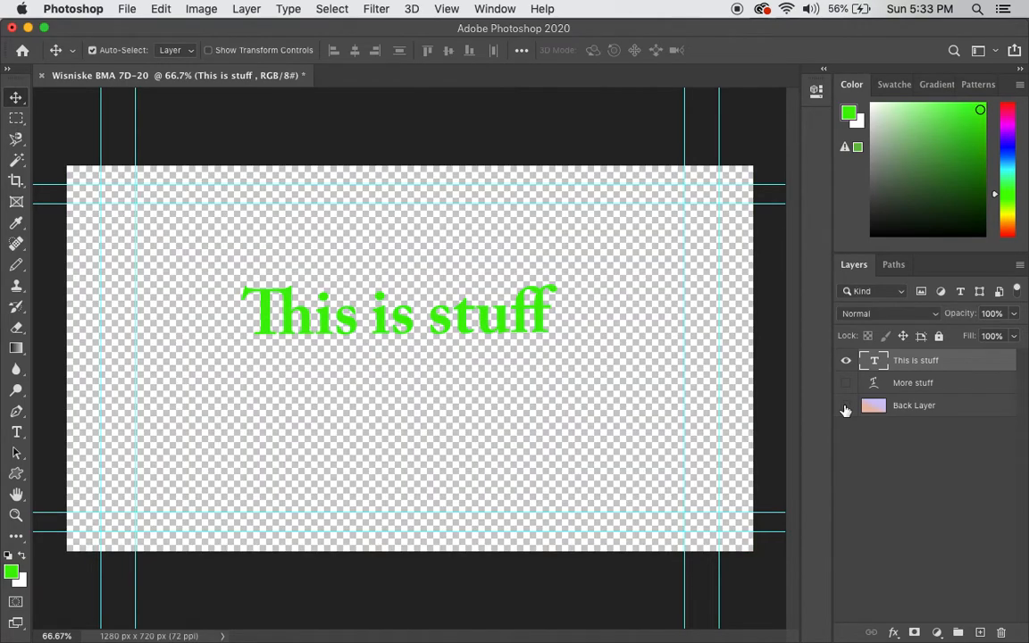
pyautogui.click(846, 407)
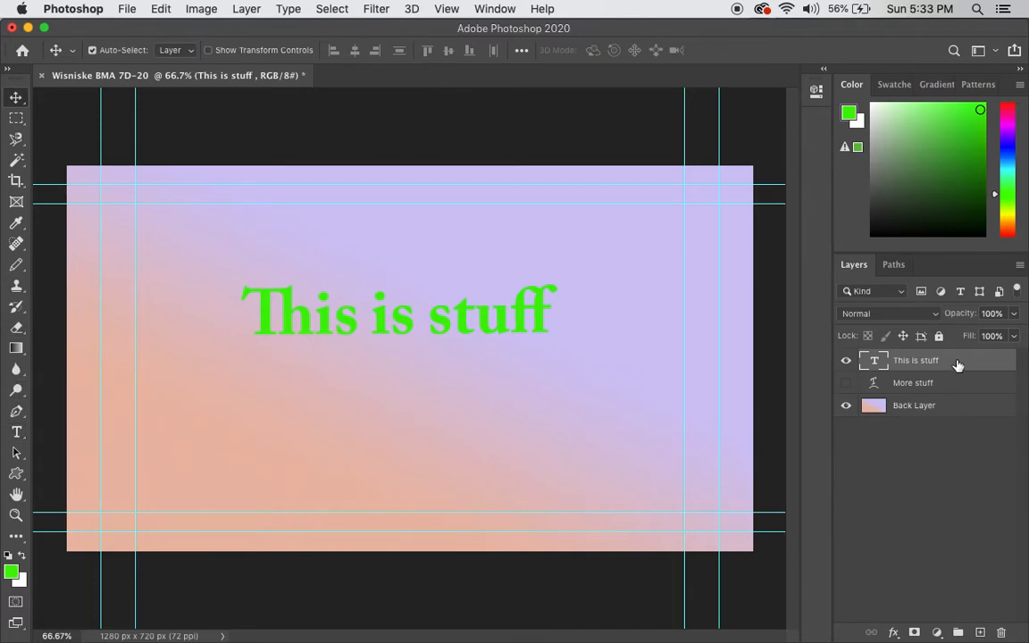
# Add a Stroke effect to the "This is stuff" layer, trying an 81 px size before setting it to 3 px.
pyautogui.click(895, 632)
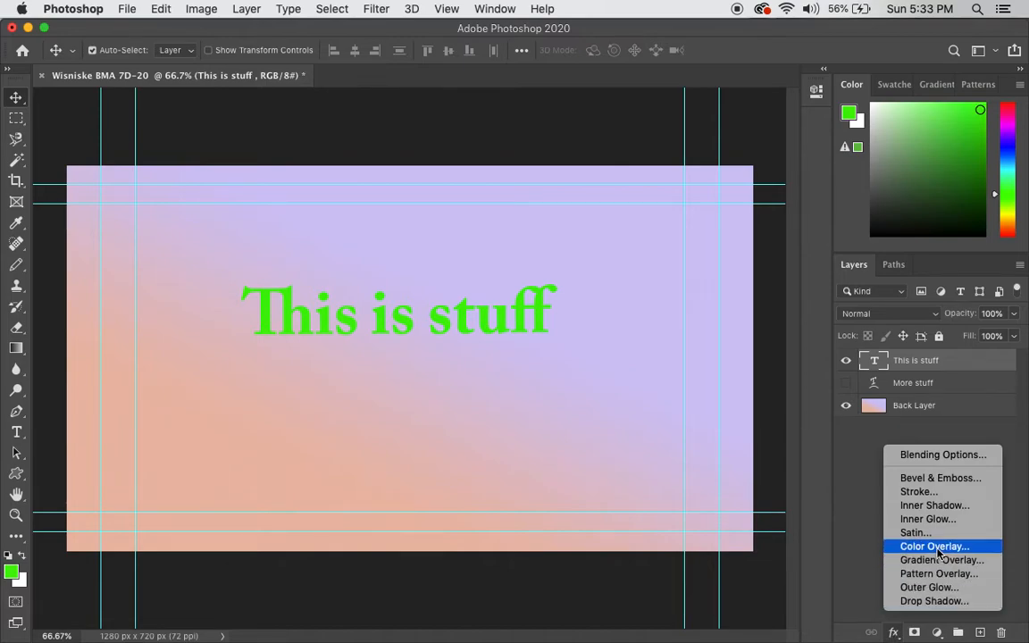
pyautogui.click(919, 492)
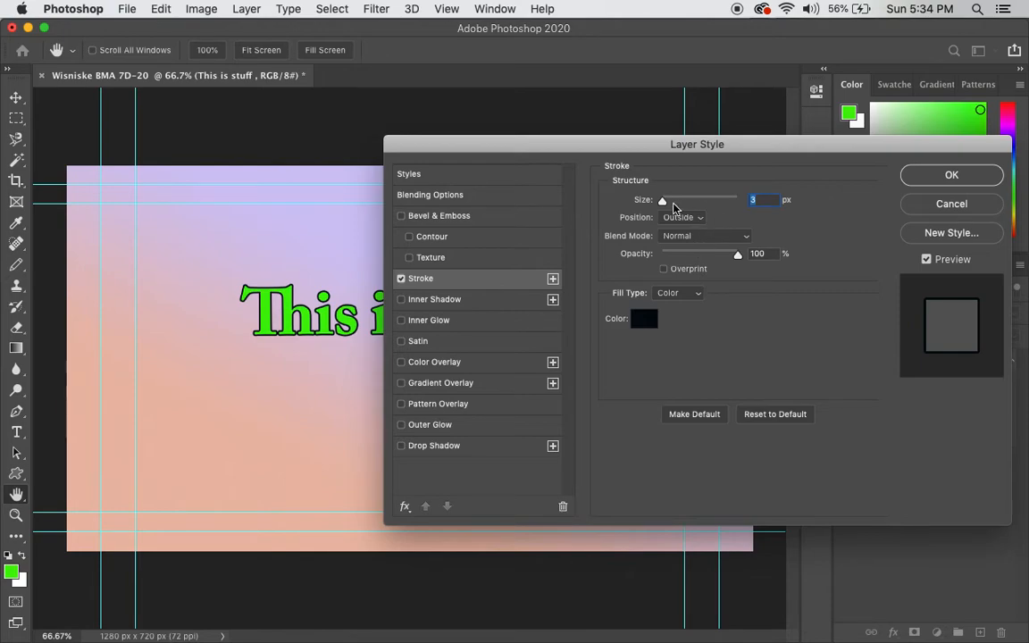
pyautogui.moveTo(663, 202); pyautogui.dragTo(691, 207)
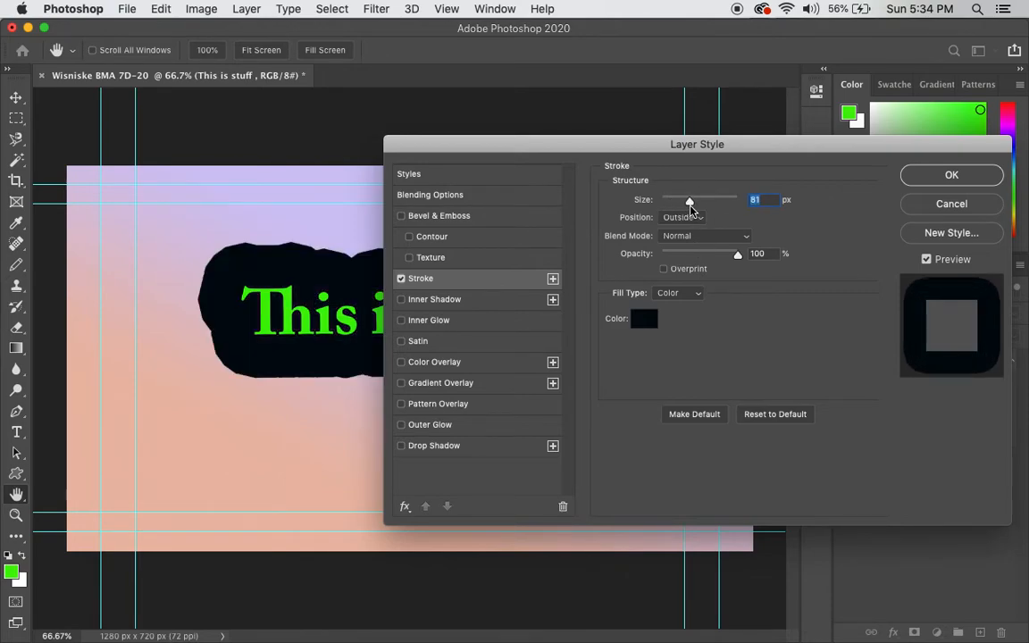
pyautogui.moveTo(690, 206); pyautogui.dragTo(662, 202)
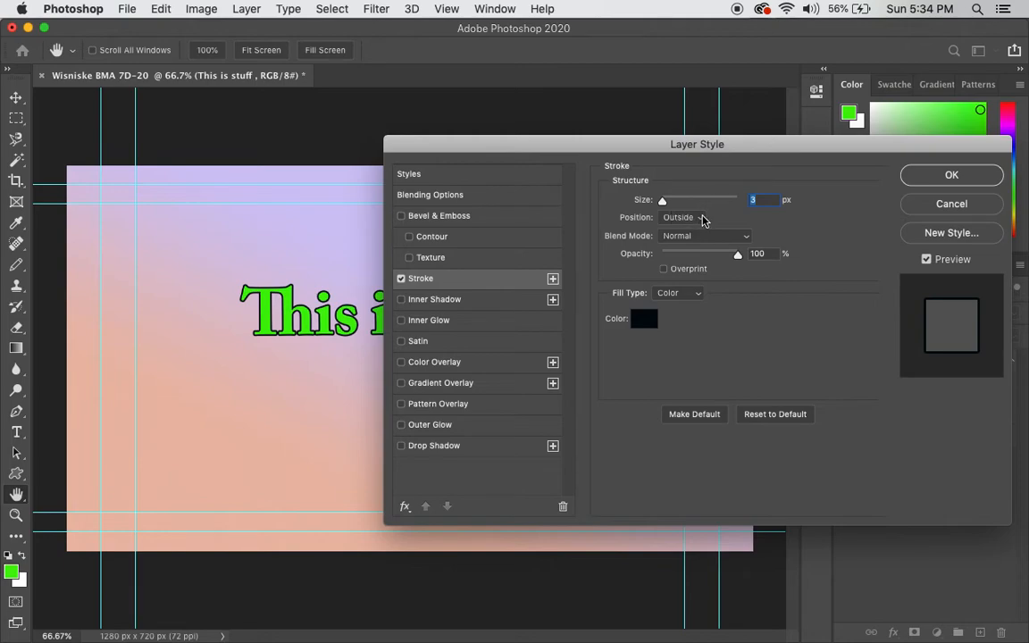
# Try the Inside stroke position, settle on Center, and lower the stroke's opacity to 71%.
pyautogui.click(690, 219)
pyautogui.click(679, 229)
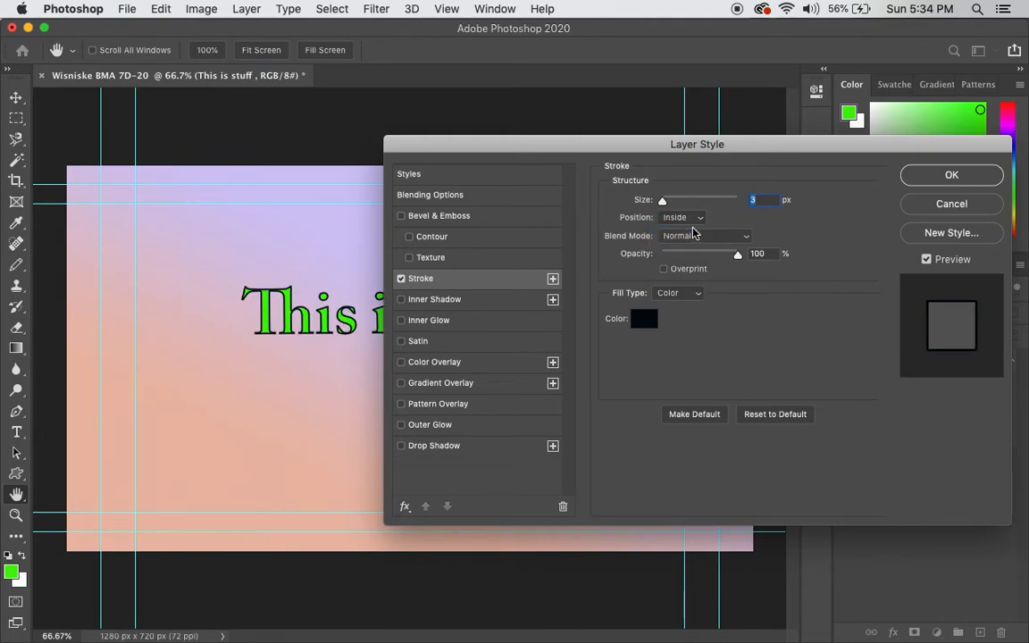
pyautogui.click(701, 221)
pyautogui.click(686, 228)
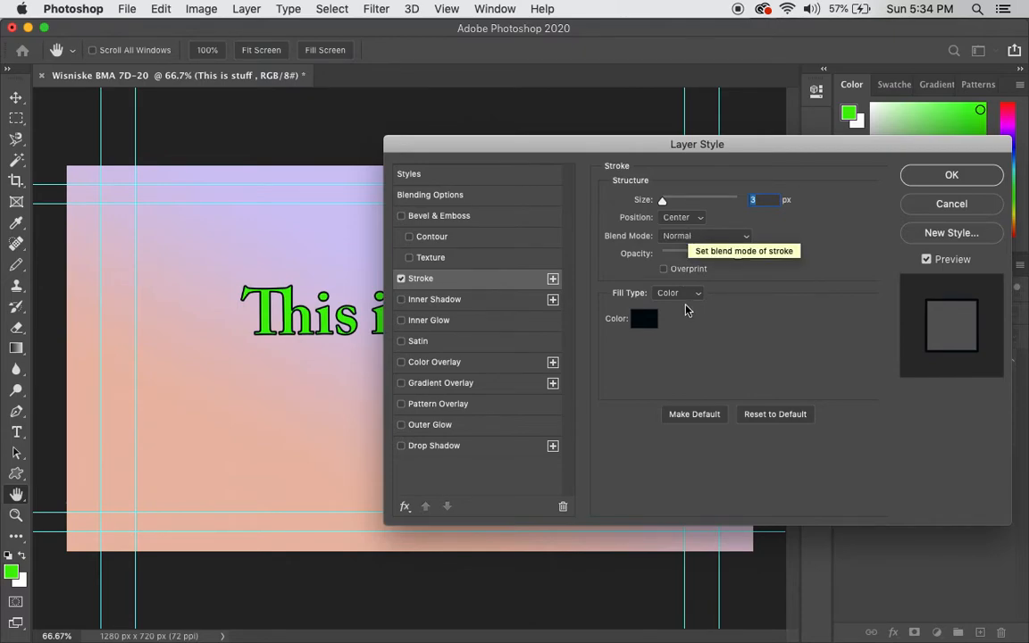
pyautogui.moveTo(738, 255)
pyautogui.mouseDown()
pyautogui.moveTo(671, 259)
pyautogui.moveTo(703, 258)
pyautogui.mouseUp()
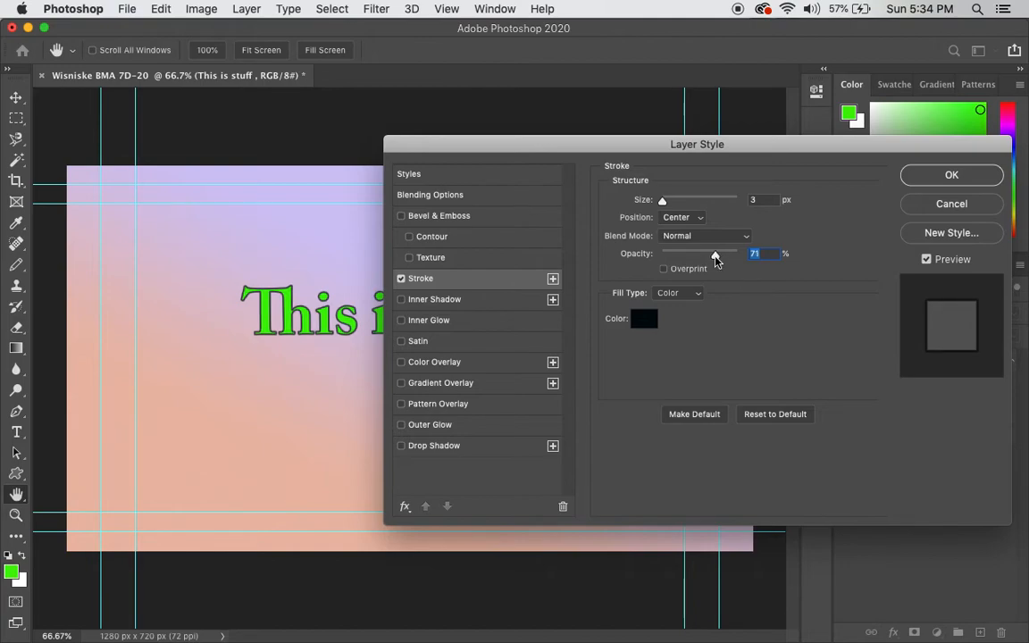
# Change the stroke color to magenta #cf15e5 and apply the layer style.
pyautogui.click(647, 324)
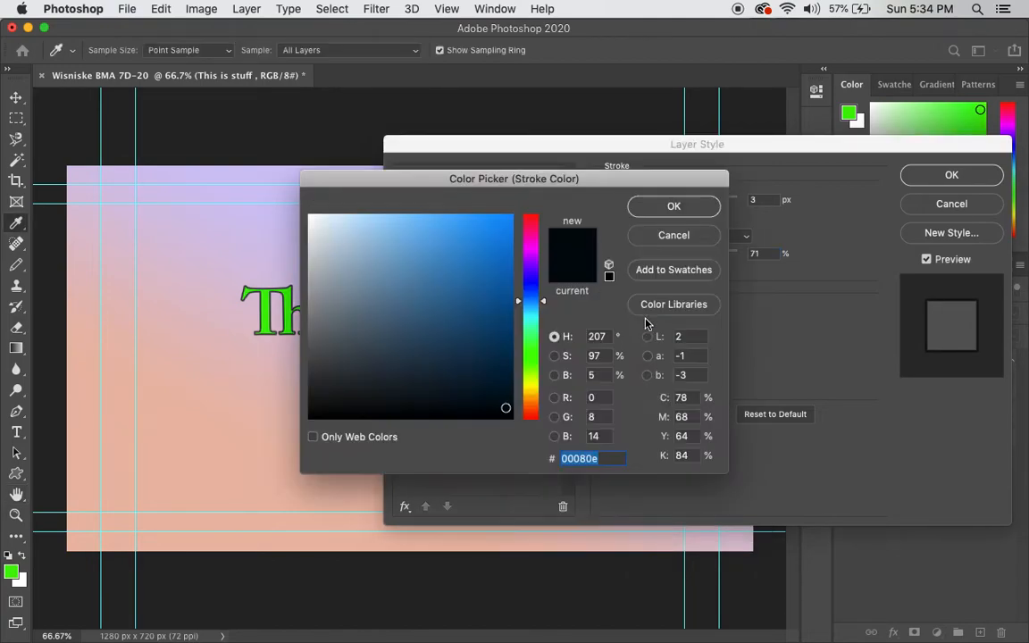
pyautogui.click(533, 255)
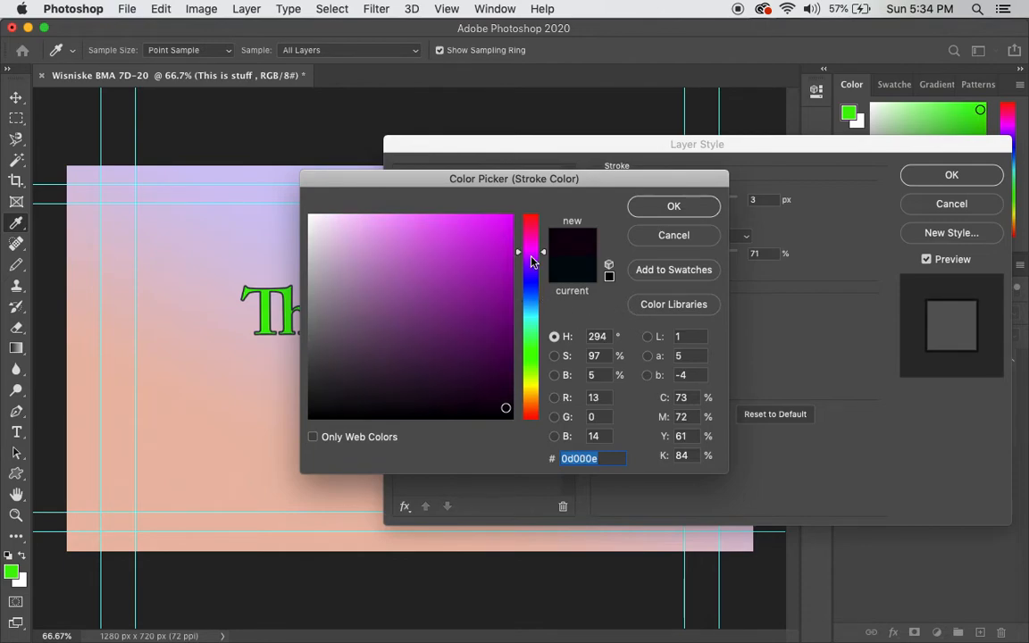
pyautogui.click(495, 234)
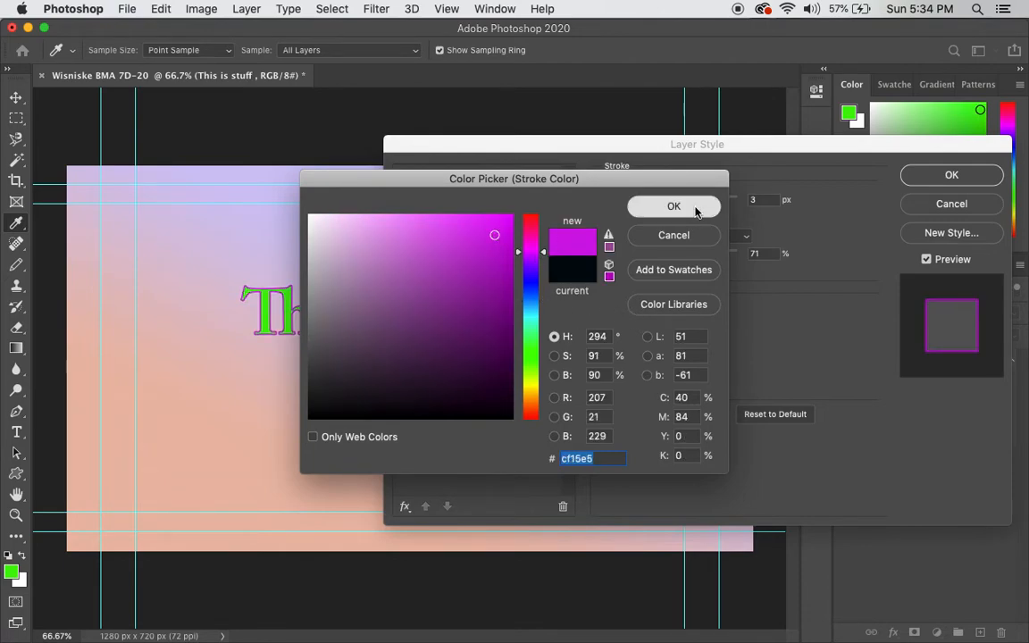
pyautogui.click(688, 207)
pyautogui.click(952, 177)
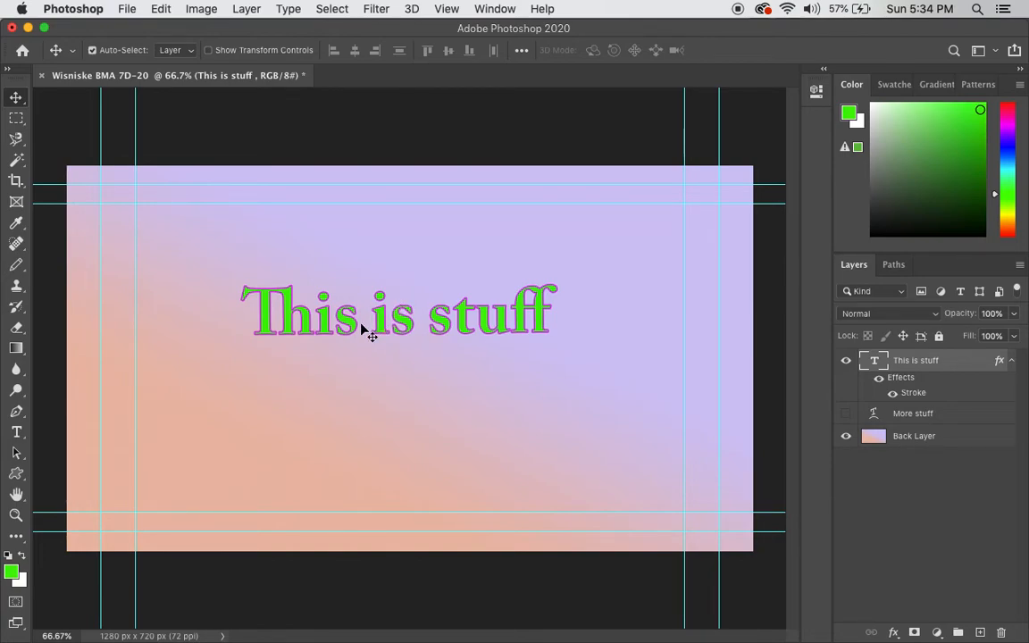
# Toggle the visibility of the "This is stuff" layer's stroke effect off and back on to compare the text.
pyautogui.click(892, 393)
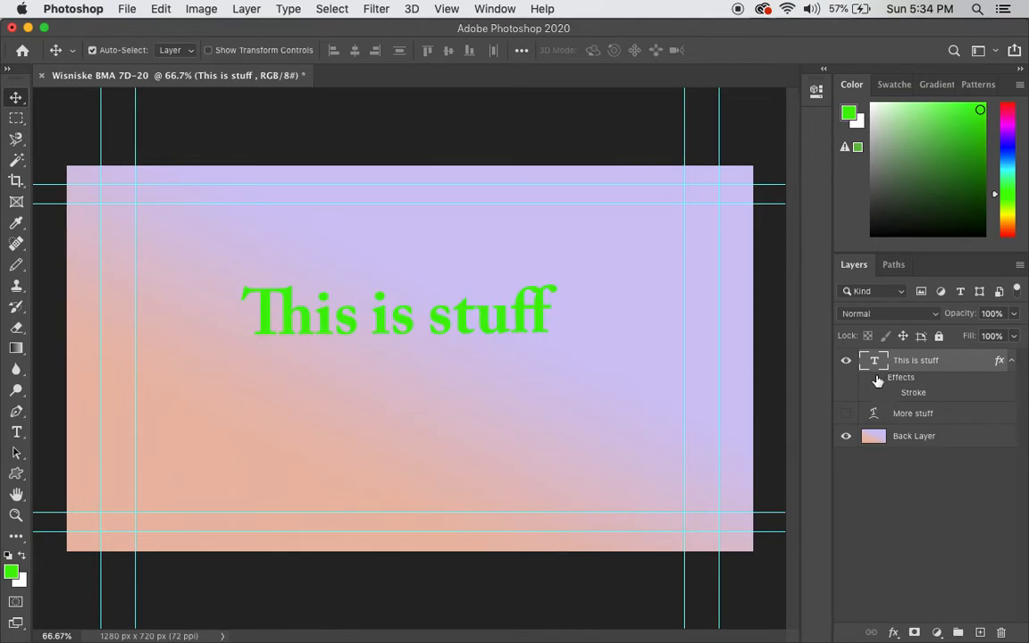
pyautogui.click(879, 378)
pyautogui.click(893, 394)
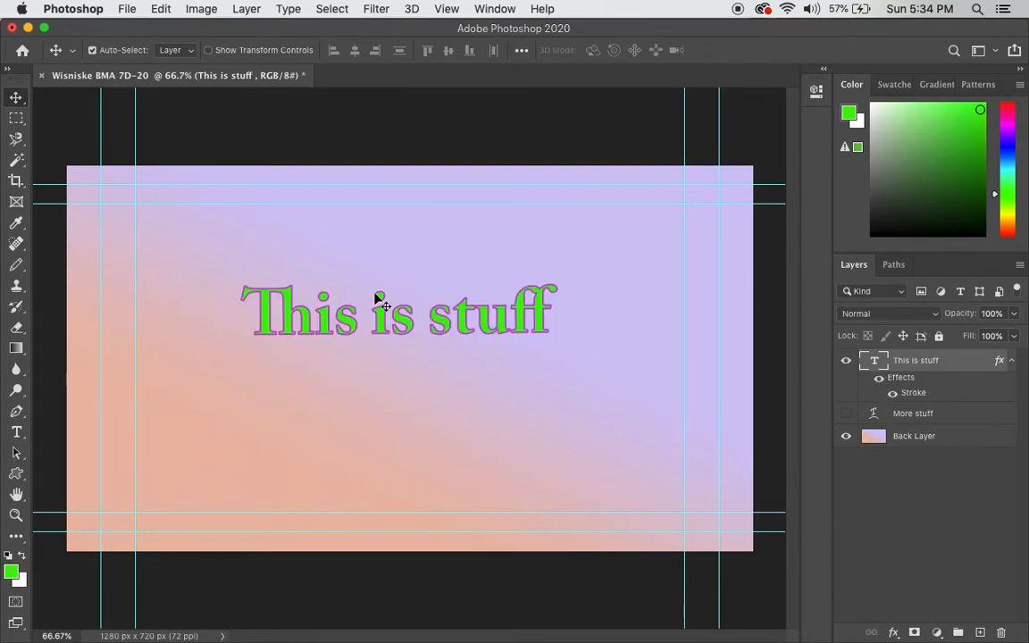
# Show the "More stuff" layer in place of "This is stuff" and move its warped text up toward the canvas center.
pyautogui.click(846, 360)
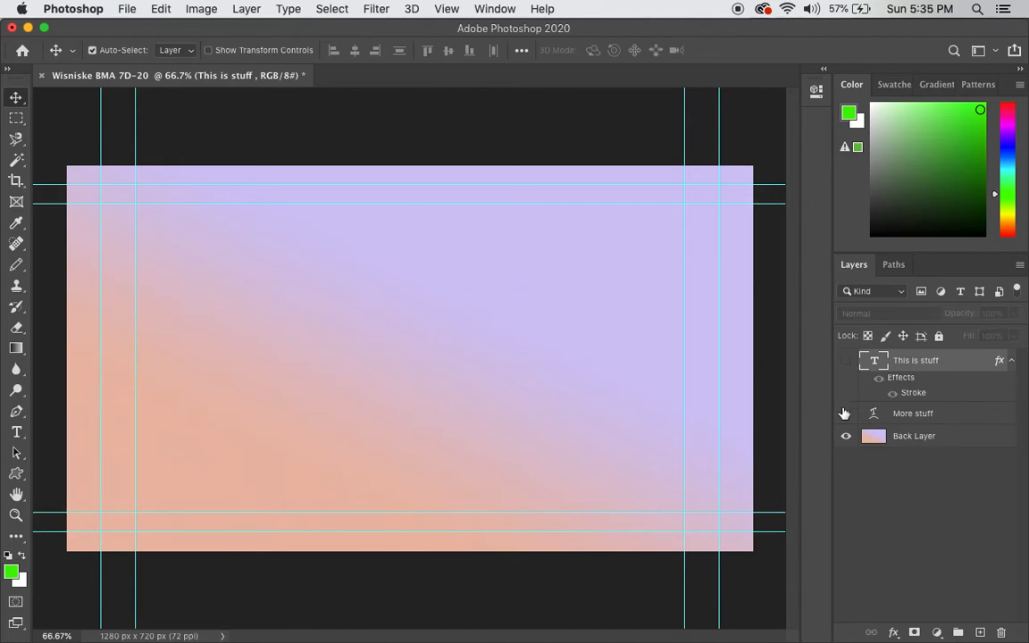
pyautogui.click(846, 413)
pyautogui.moveTo(495, 413); pyautogui.dragTo(466, 337)
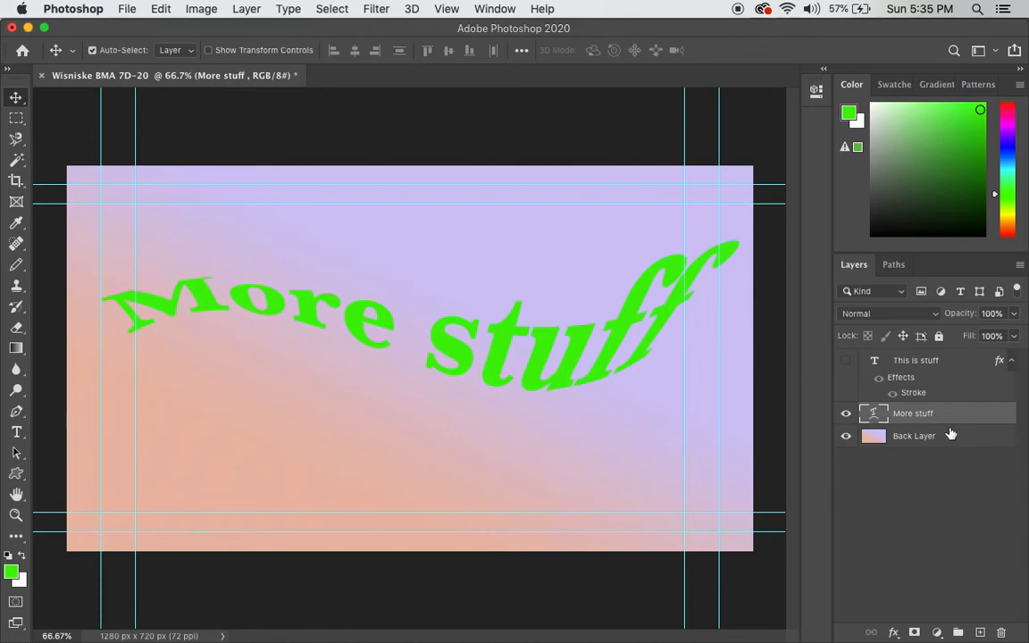
# Add a Drop Shadow effect to the "More stuff" layer and keep its warped text in view beside the settings.
pyautogui.click(894, 633)
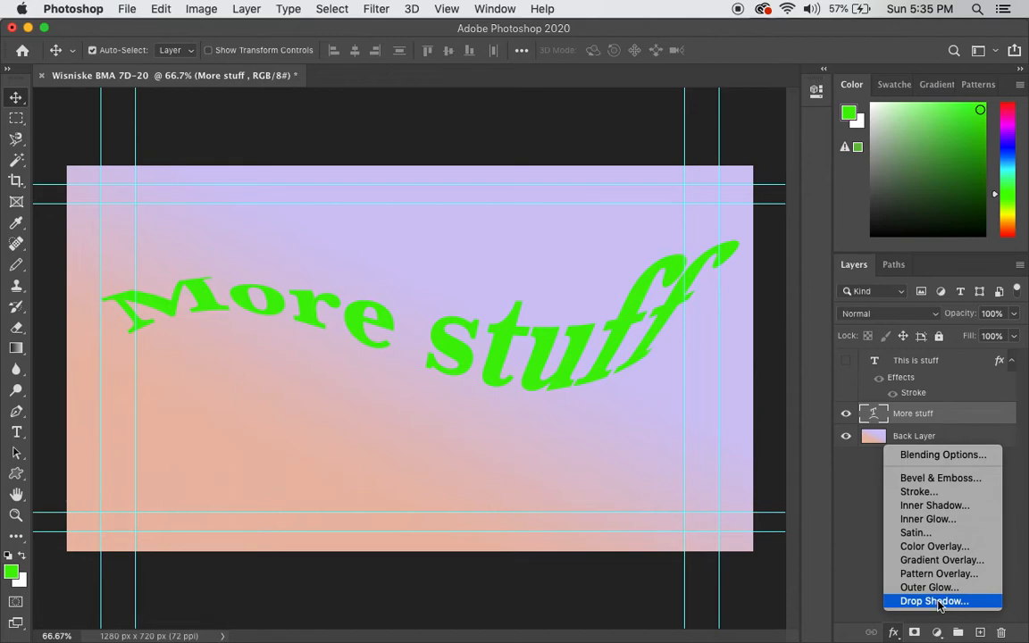
pyautogui.click(935, 602)
pyautogui.moveTo(804, 151); pyautogui.dragTo(862, 122)
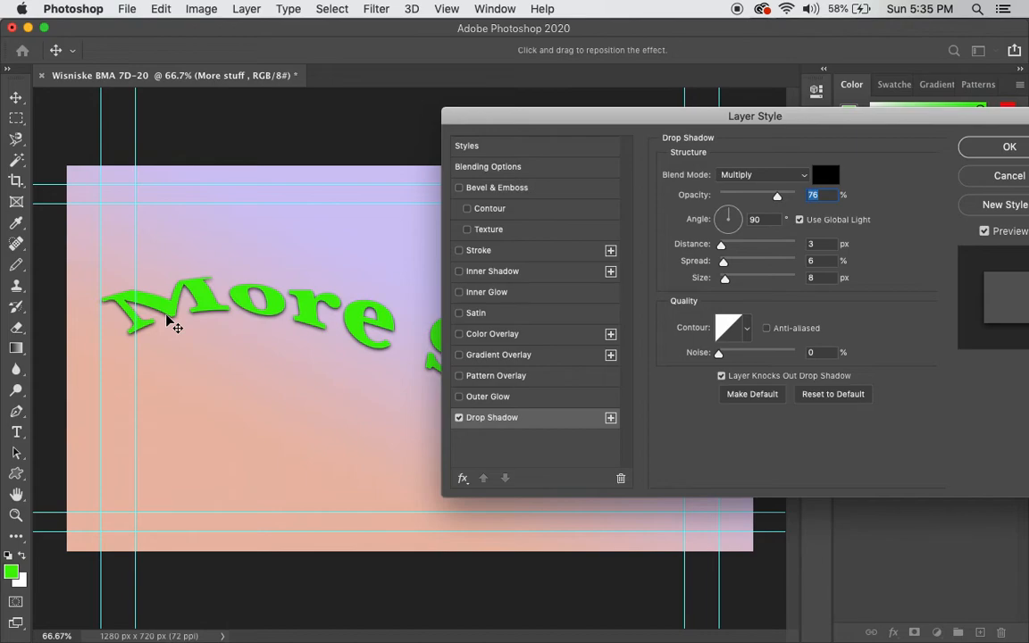
pyautogui.moveTo(741, 132); pyautogui.dragTo(732, 129)
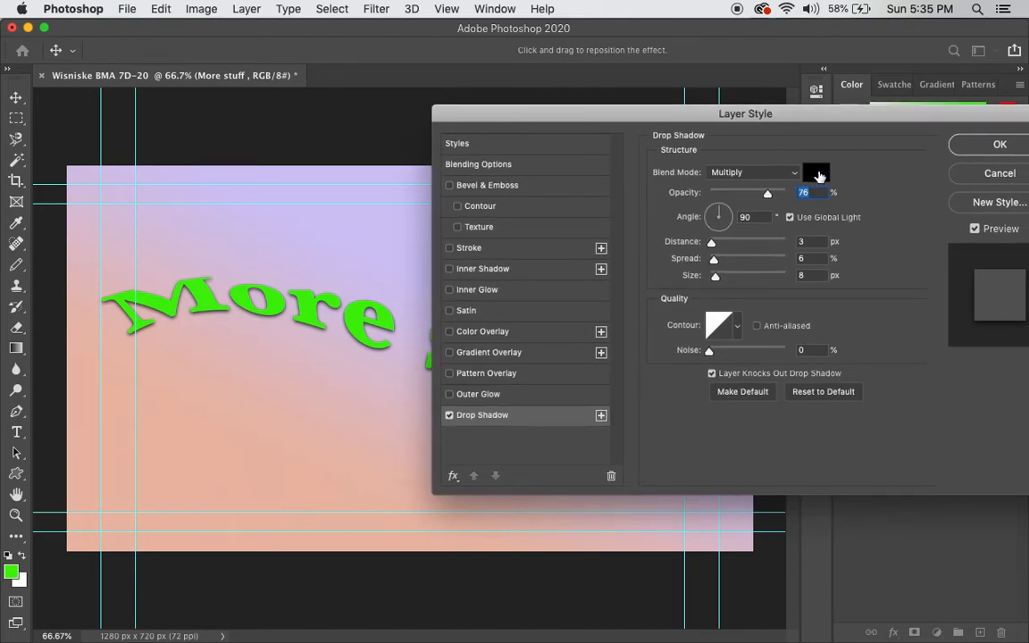
# Try much larger drop shadow distances, such as 40 px, and bring the distance back down to 8 px.
pyautogui.moveTo(712, 243); pyautogui.dragTo(740, 243)
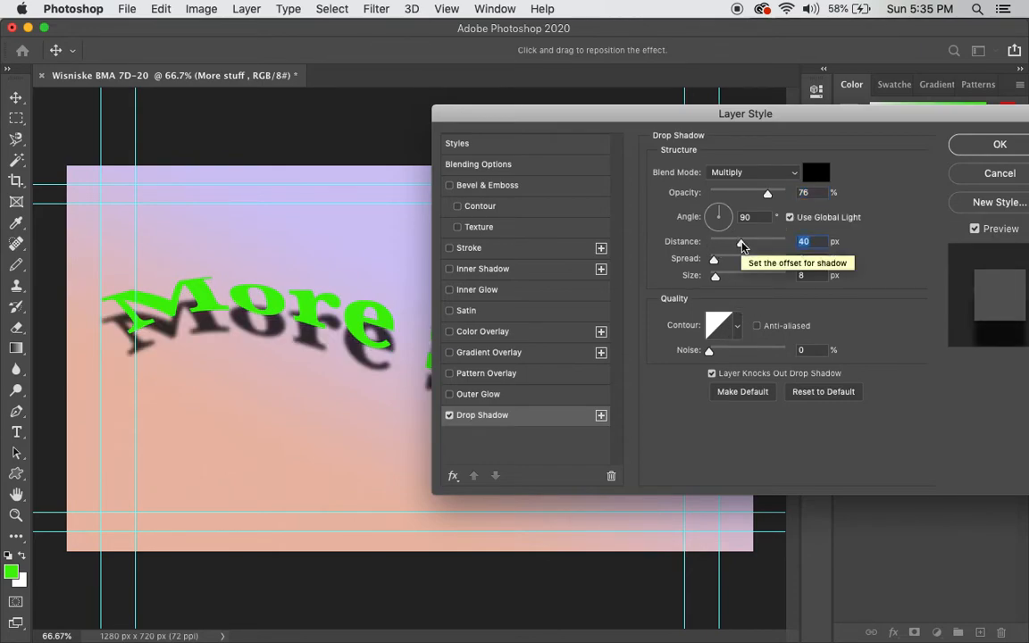
pyautogui.moveTo(742, 245); pyautogui.dragTo(773, 245)
pyautogui.moveTo(773, 244); pyautogui.dragTo(716, 243)
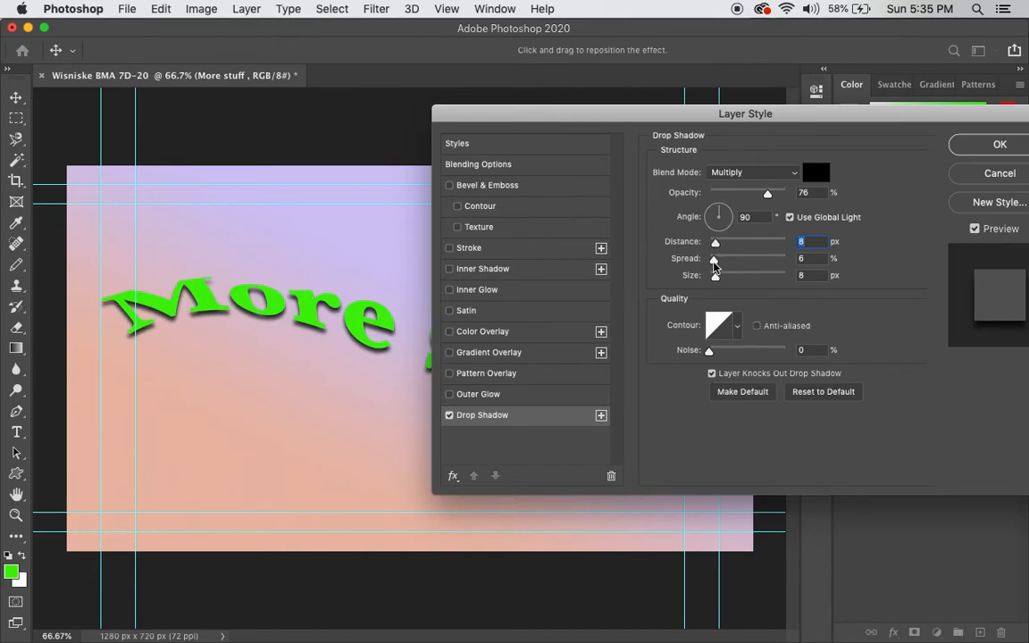
# Set the drop shadow's spread to 28%, distance to 25 px, and angle to -65°.
pyautogui.moveTo(714, 259)
pyautogui.mouseDown()
pyautogui.moveTo(764, 261)
pyautogui.moveTo(730, 261)
pyautogui.moveTo(740, 278)
pyautogui.moveTo(768, 279)
pyautogui.moveTo(715, 277)
pyautogui.mouseUp()
pyautogui.click(717, 277)
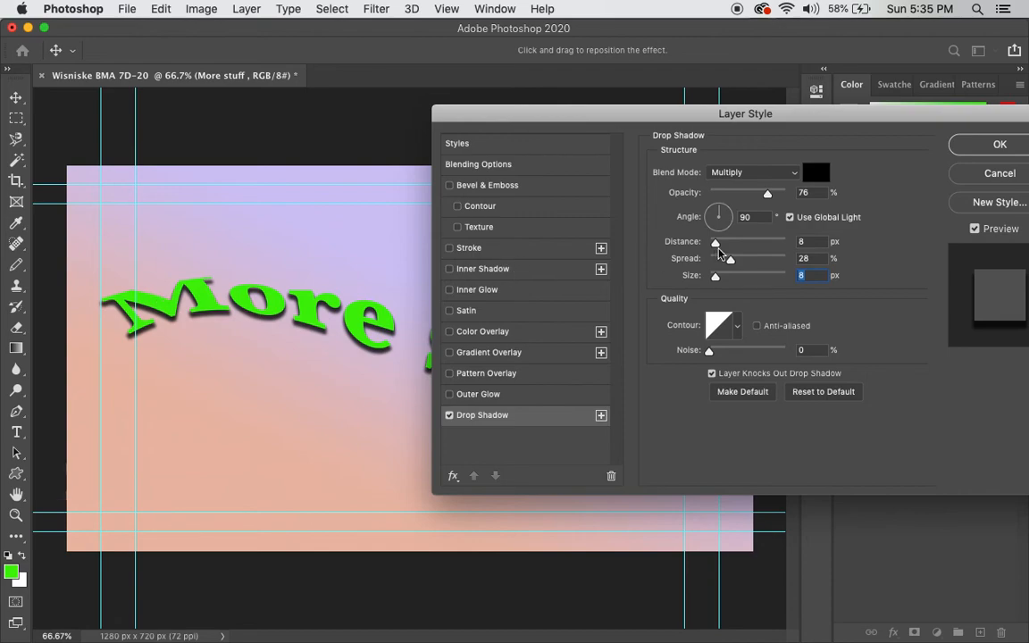
pyautogui.moveTo(715, 243); pyautogui.dragTo(729, 242)
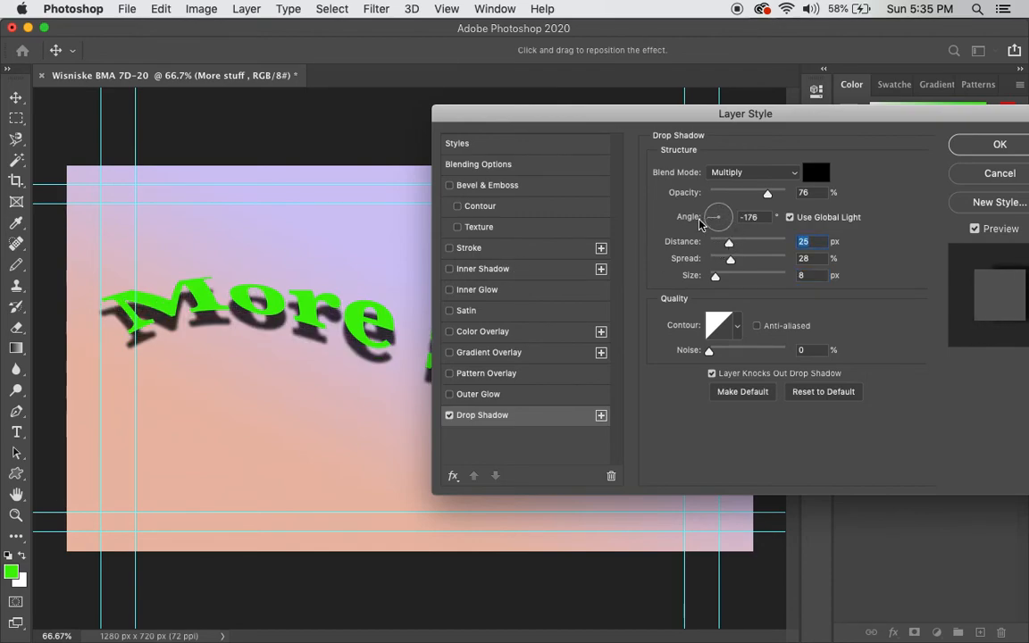
pyautogui.moveTo(719, 219)
pyautogui.mouseDown()
pyautogui.moveTo(705, 227)
pyautogui.moveTo(727, 238)
pyautogui.mouseUp()
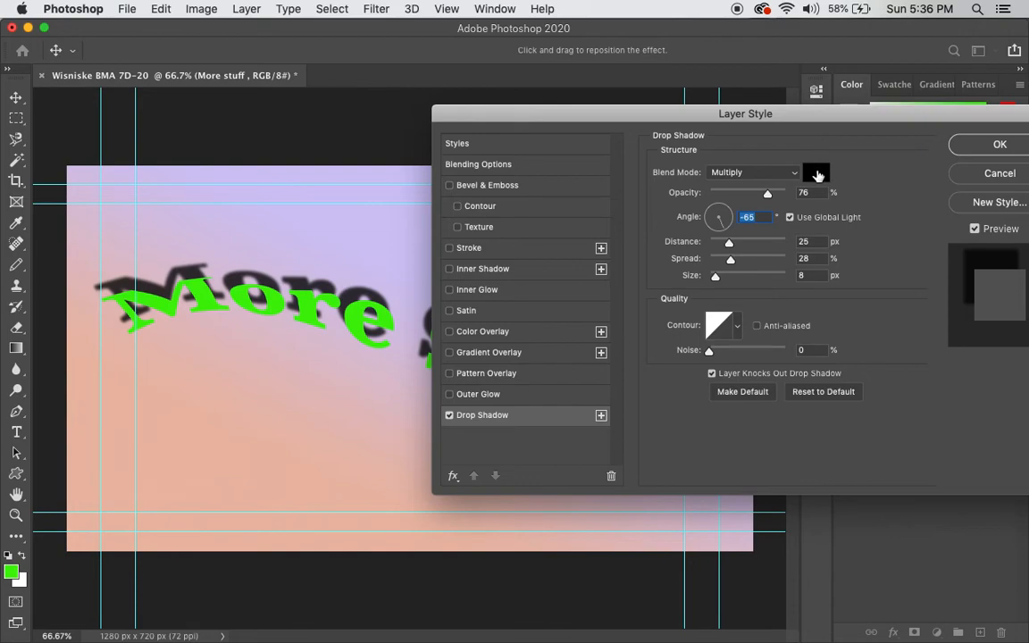
# Change the drop shadow's color to bright red #f40606.
pyautogui.click(816, 171)
pyautogui.click(509, 223)
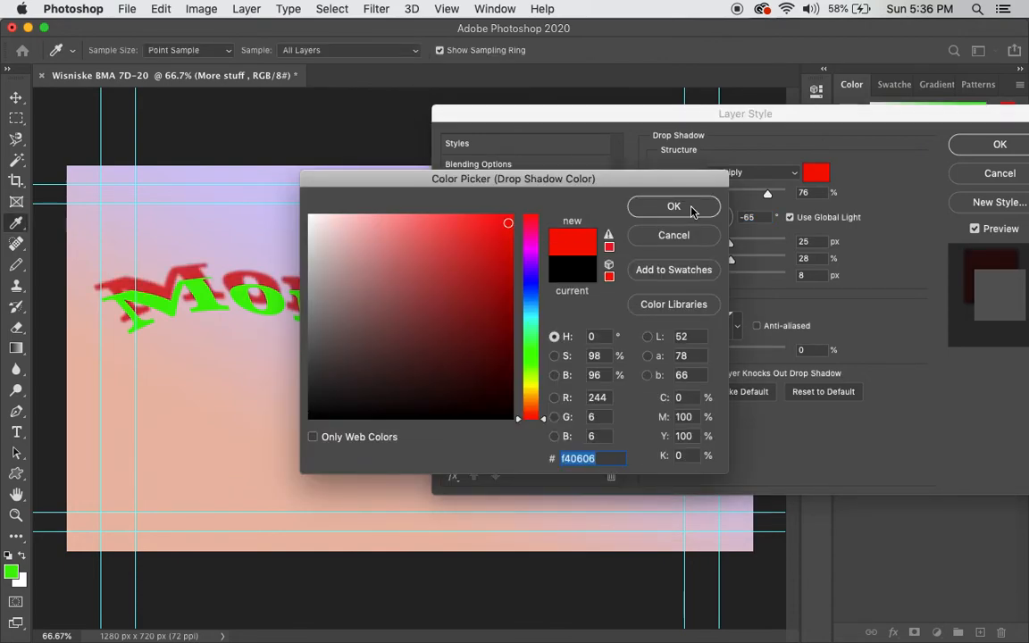
pyautogui.click(630, 201)
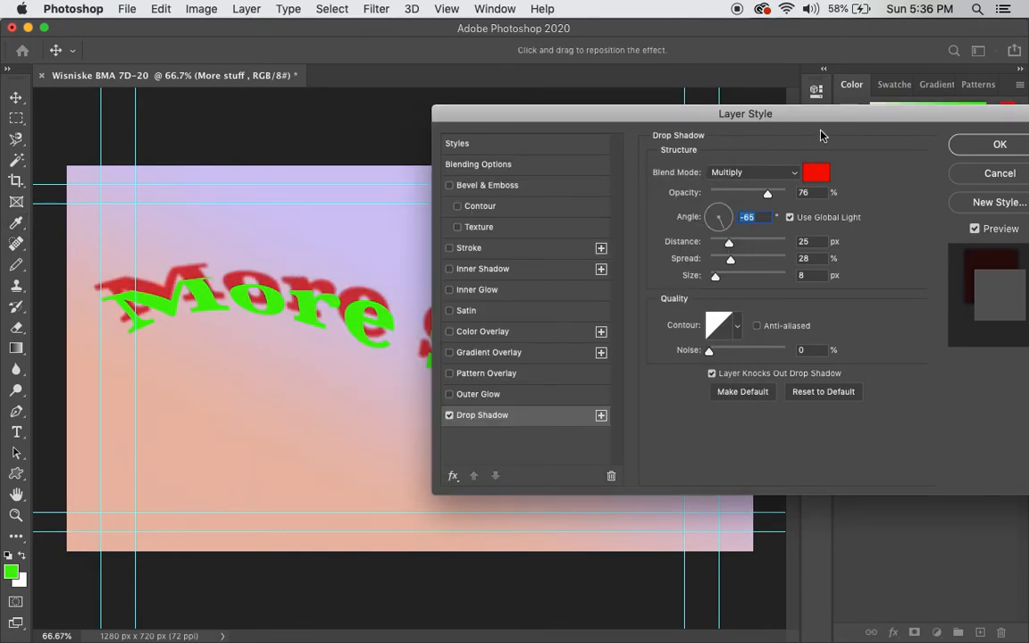
# Reduce the drop shadow's distance to 12 px and spread to 15%, and apply the layer style.
pyautogui.moveTo(863, 115); pyautogui.dragTo(840, 110)
pyautogui.moveTo(705, 237); pyautogui.dragTo(702, 258)
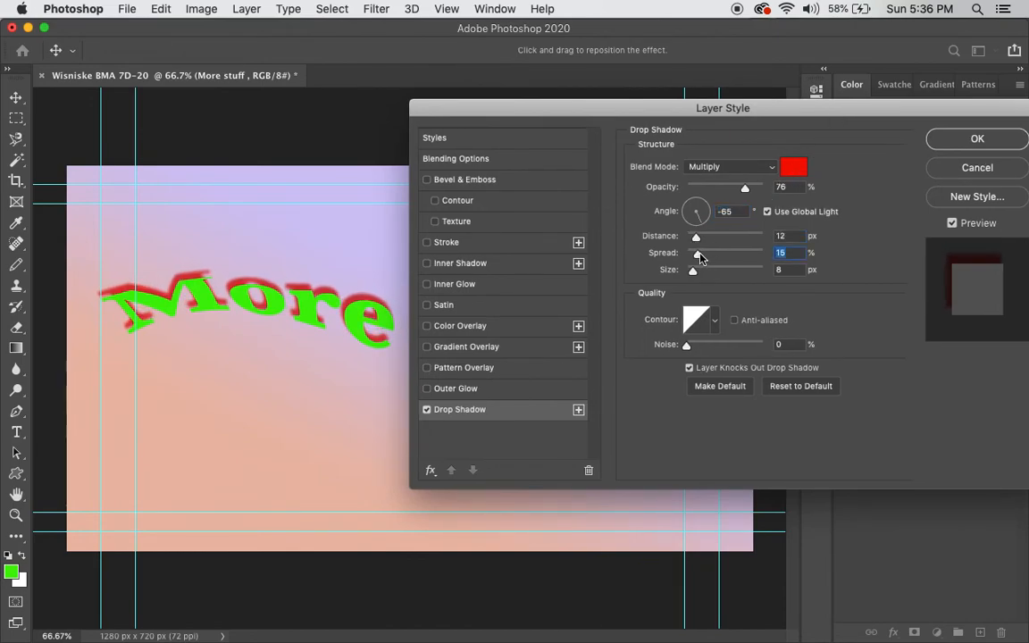
pyautogui.click(978, 140)
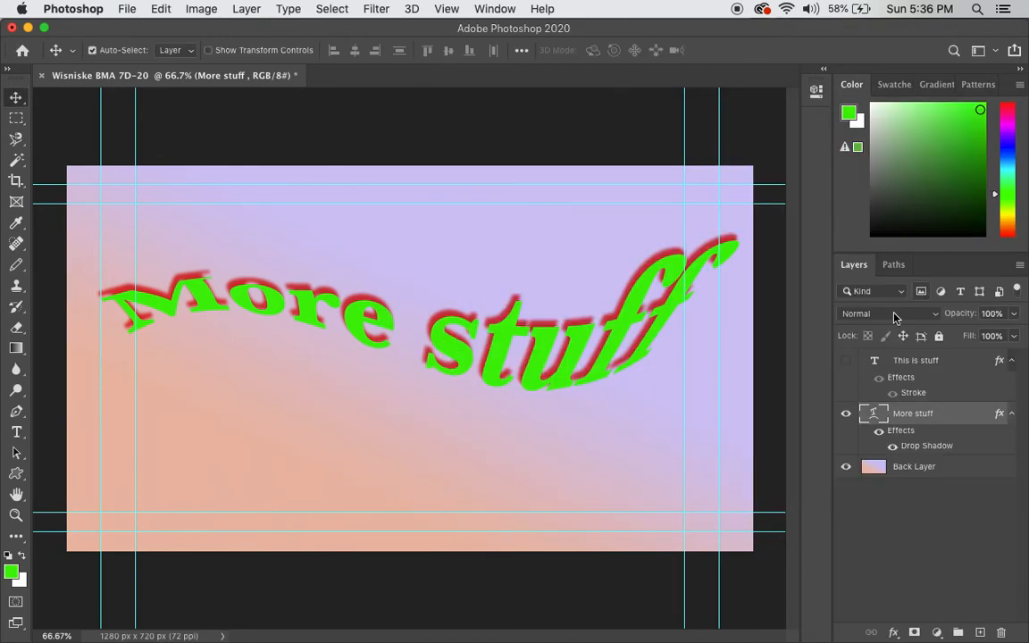
# Show the "This is stuff" layer and move the "More stuff" layer above it in the stacking order.
pyautogui.click(847, 360)
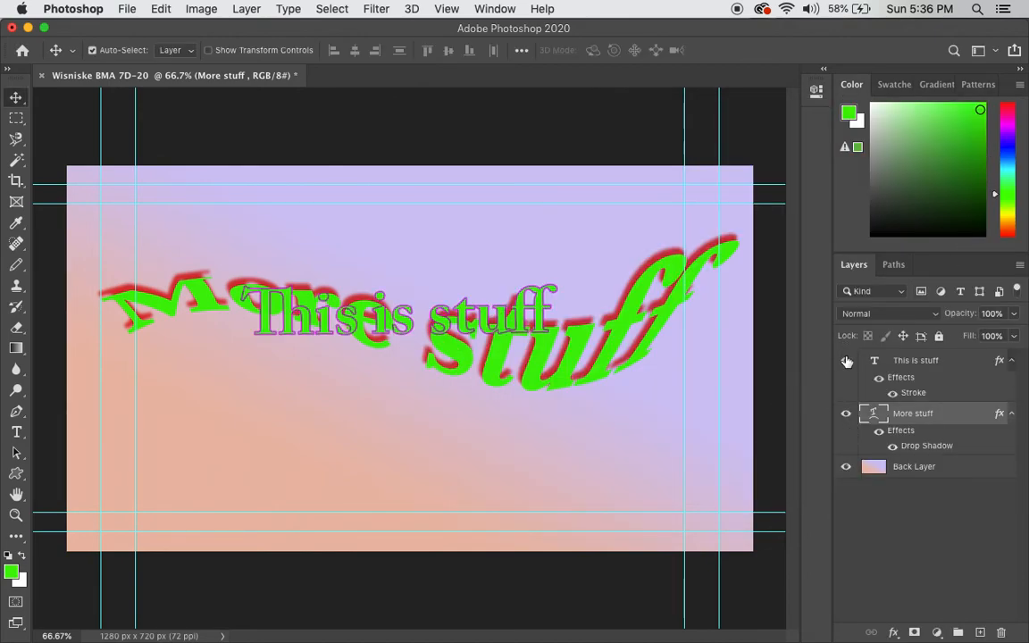
pyautogui.moveTo(951, 417); pyautogui.dragTo(944, 358)
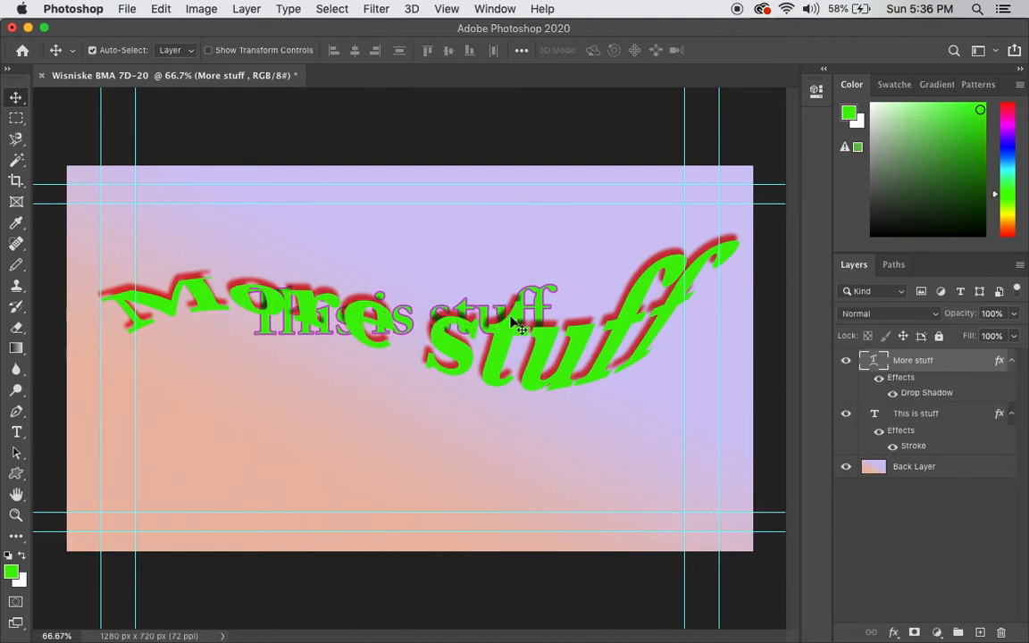